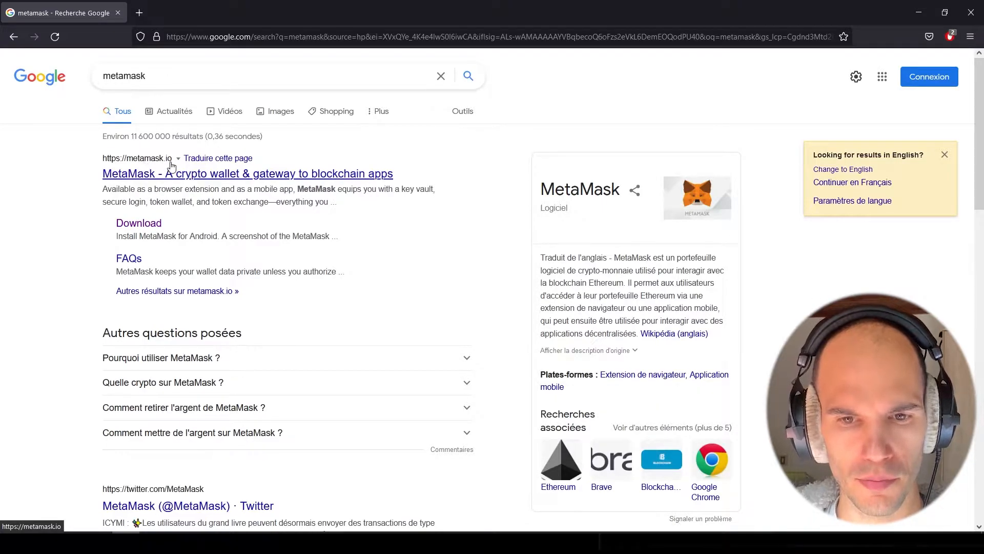
Step: Open MetaMask's download page from the search results, check the supported browsers, and go to its Firefox add-on listing
left_click(156, 228)
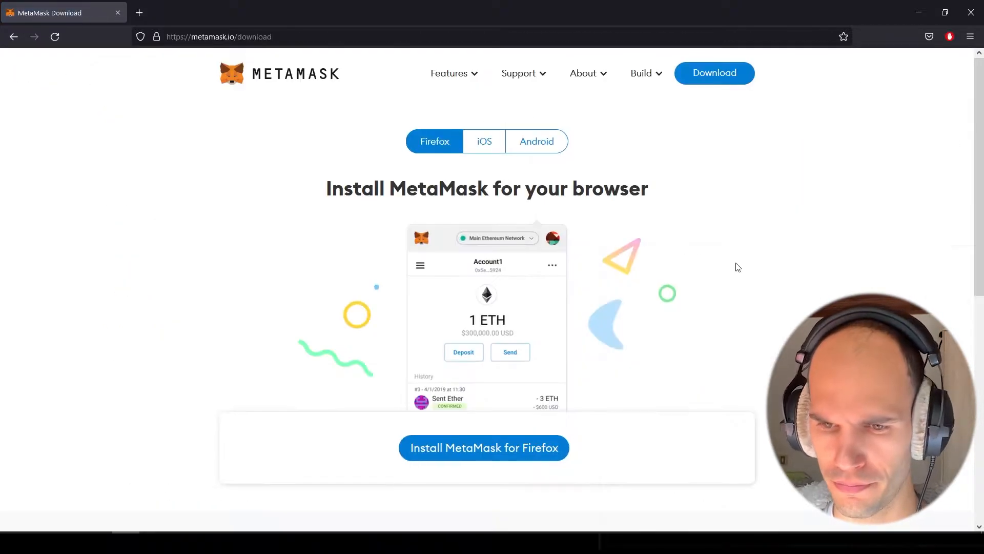
scroll(708, 251, "down", 5)
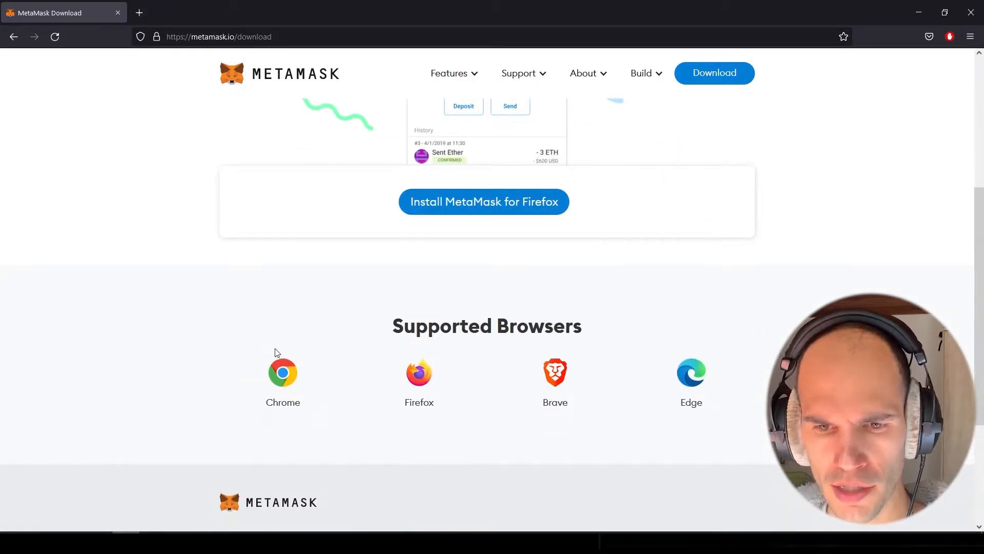
scroll(747, 364, "up", 5)
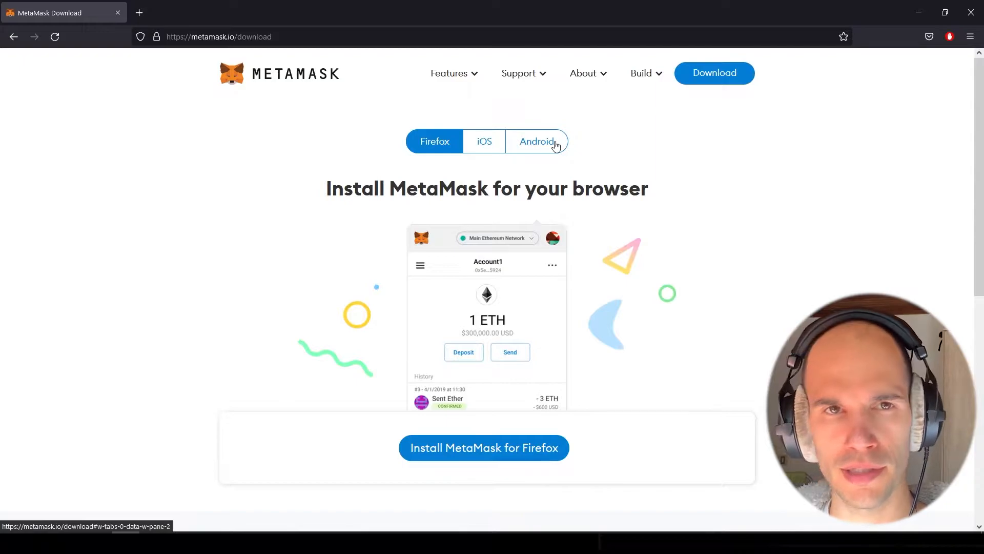
scroll(661, 327, "down", 1)
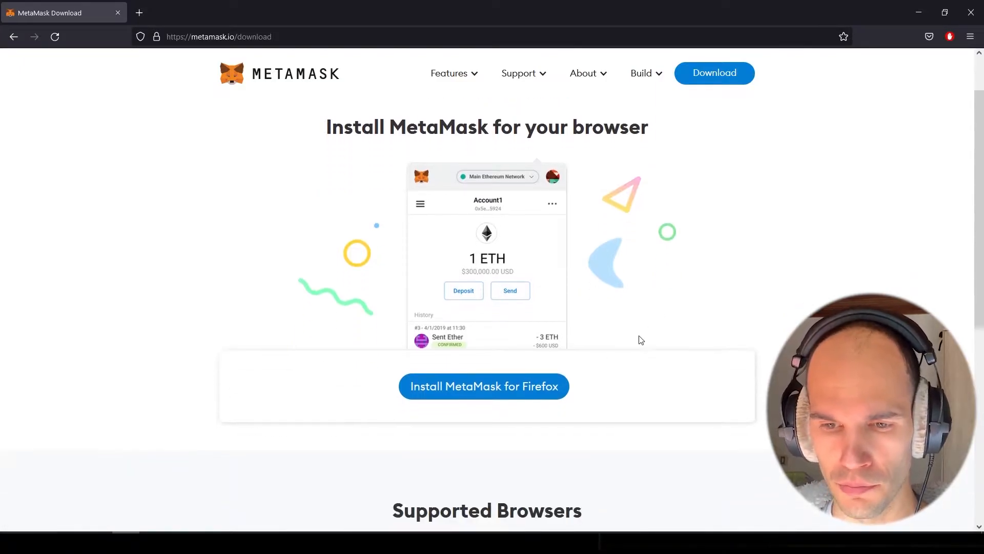
left_click(484, 387)
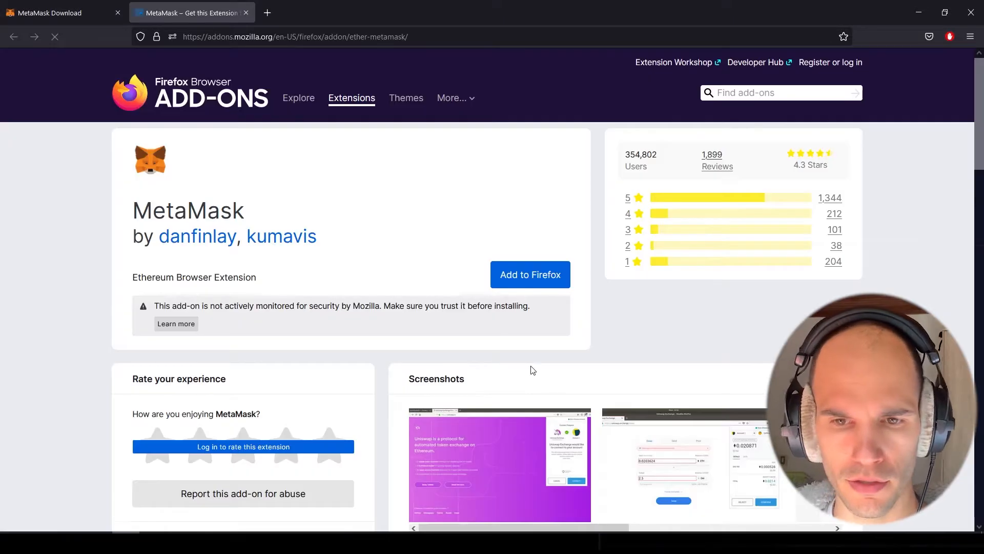
Step: Add the MetaMask extension to Firefox, allow it to run in private windows, and close its welcome page
left_click(525, 279)
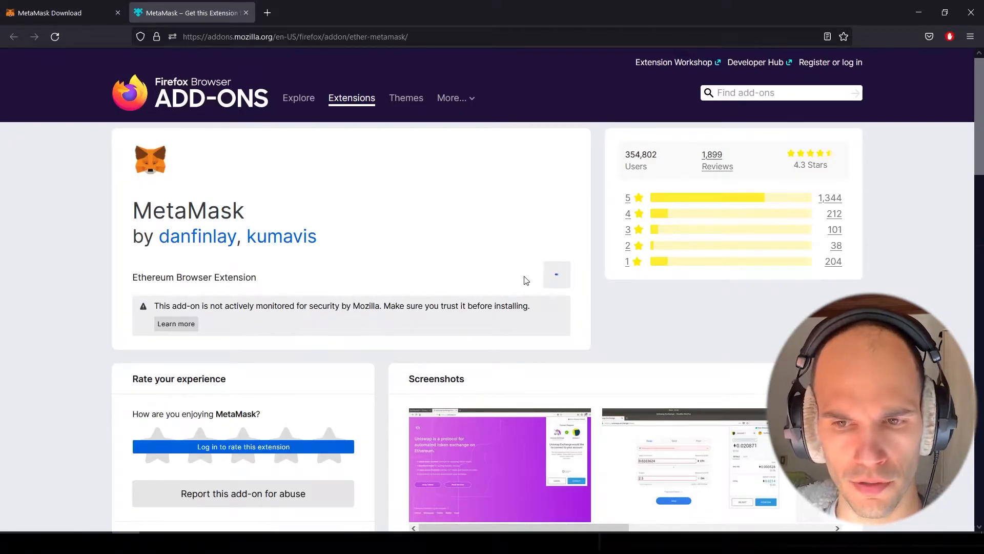
left_click(330, 125)
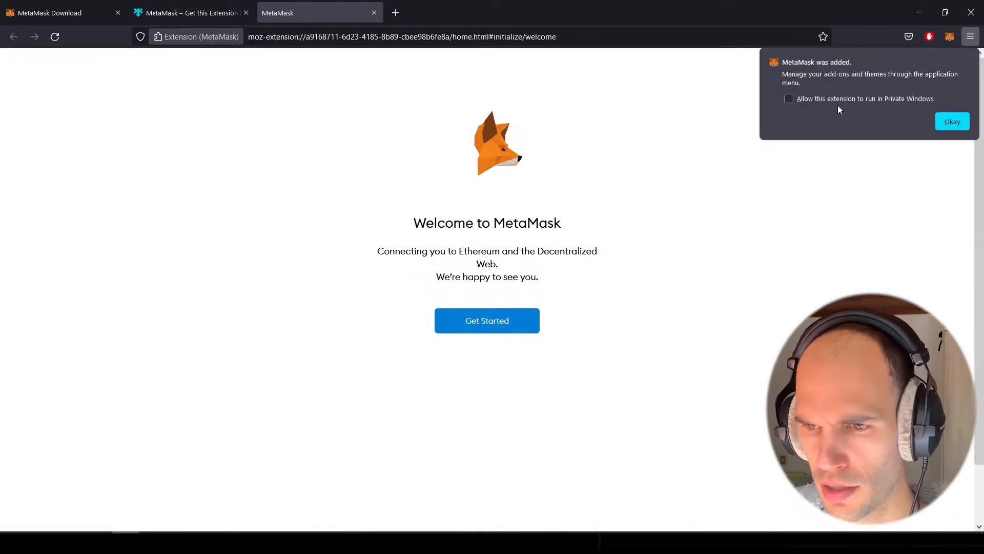
left_click(827, 101)
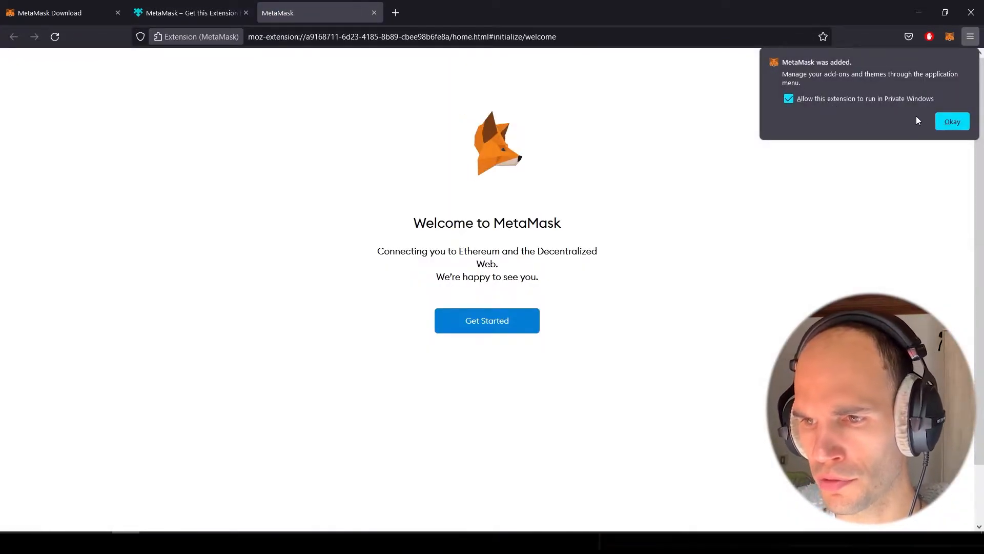
left_click(952, 122)
key("ctrl+w")
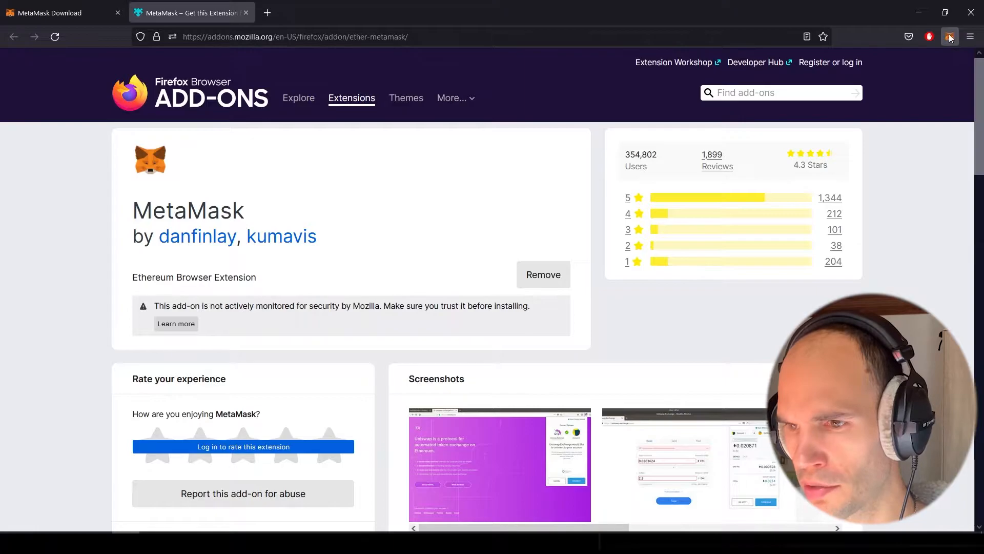
Step: Launch the MetaMask extension, choose to create a new wallet, and decline sharing usage data
left_click(949, 39)
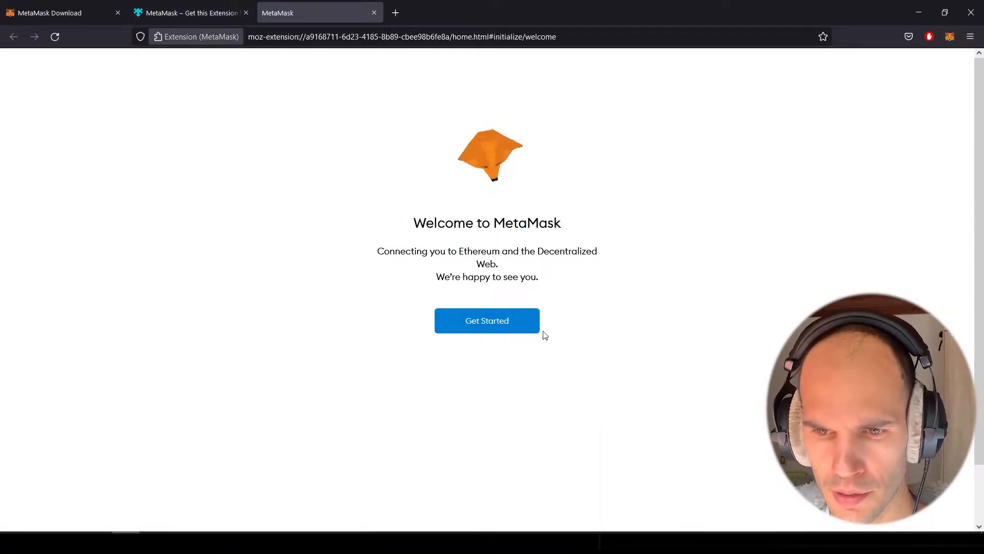
left_click(499, 329)
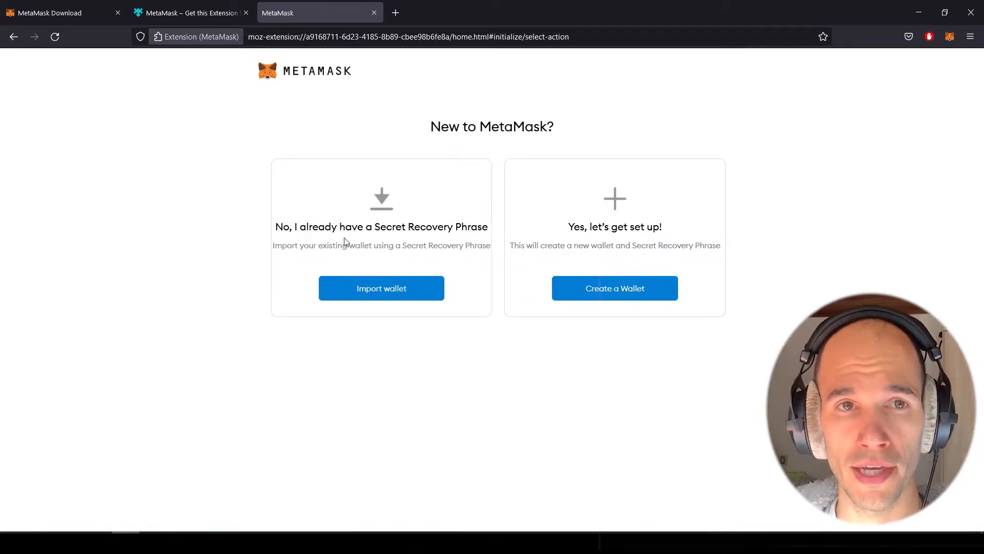
left_click(632, 293)
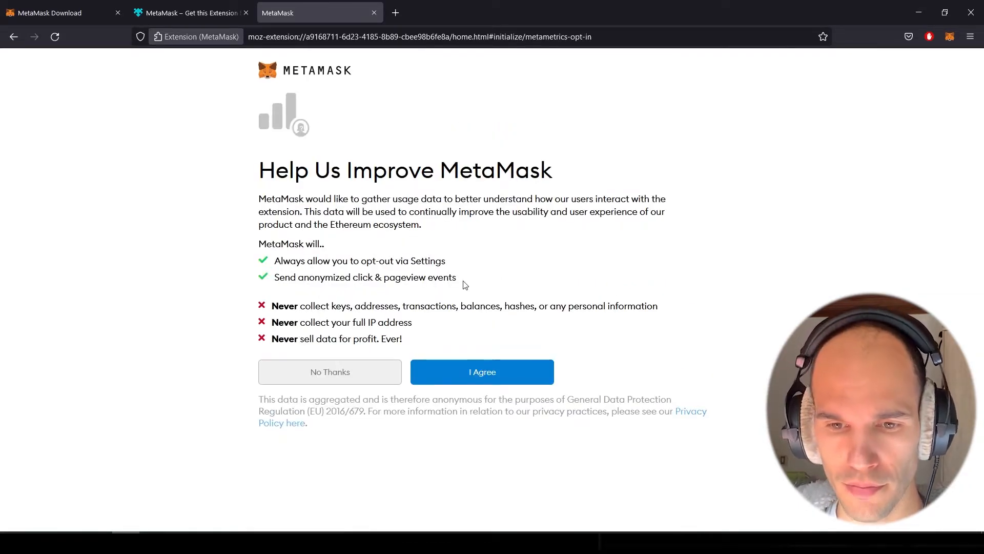
left_click(342, 379)
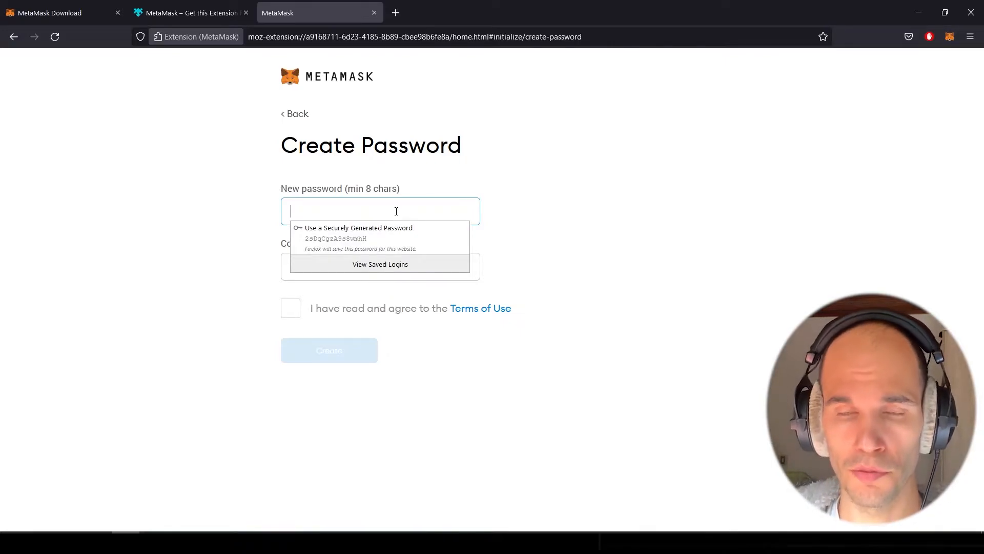
Step: Enter and confirm the new wallet password, accept the Terms of Use, and decline storing the password in the browser
type("••••••••")
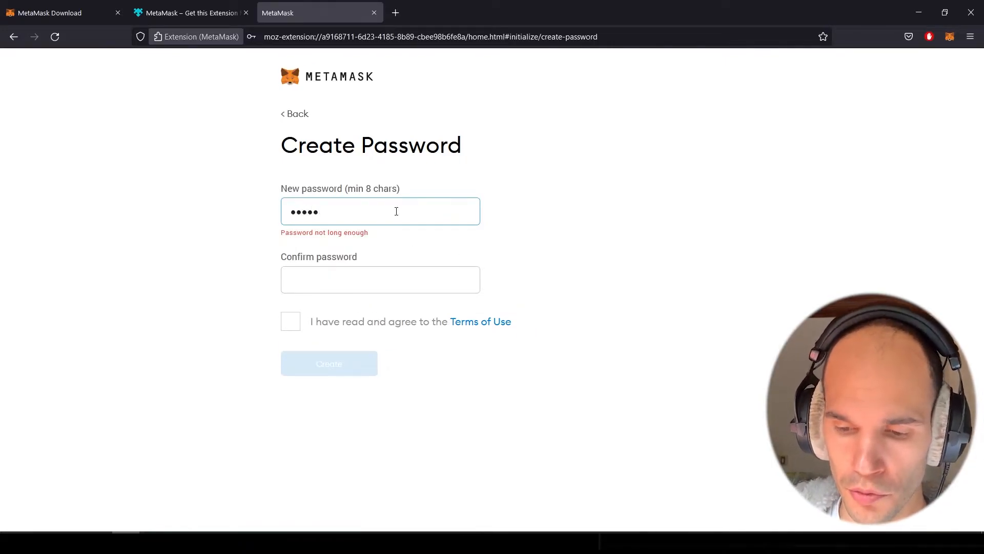
type("••••")
key("Tab")
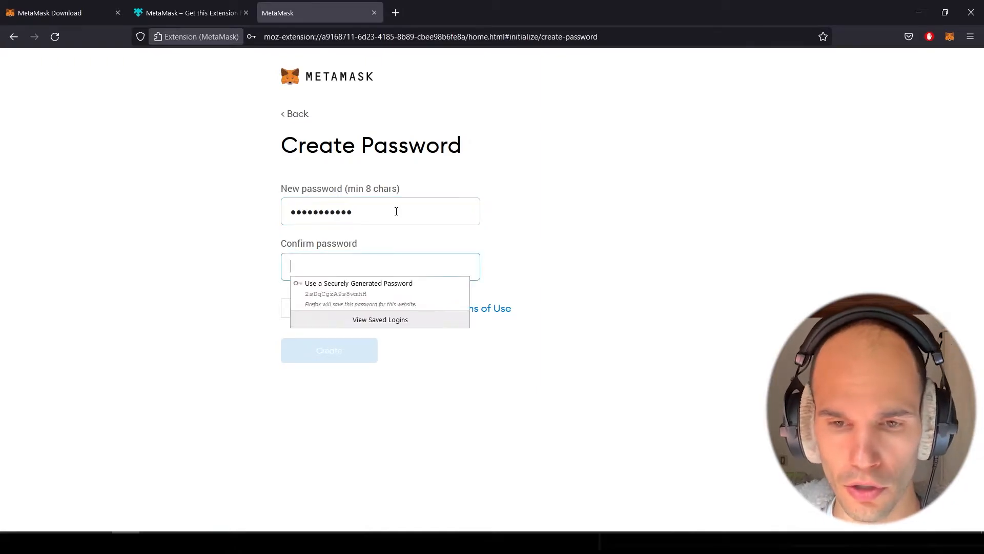
type("••••••••••")
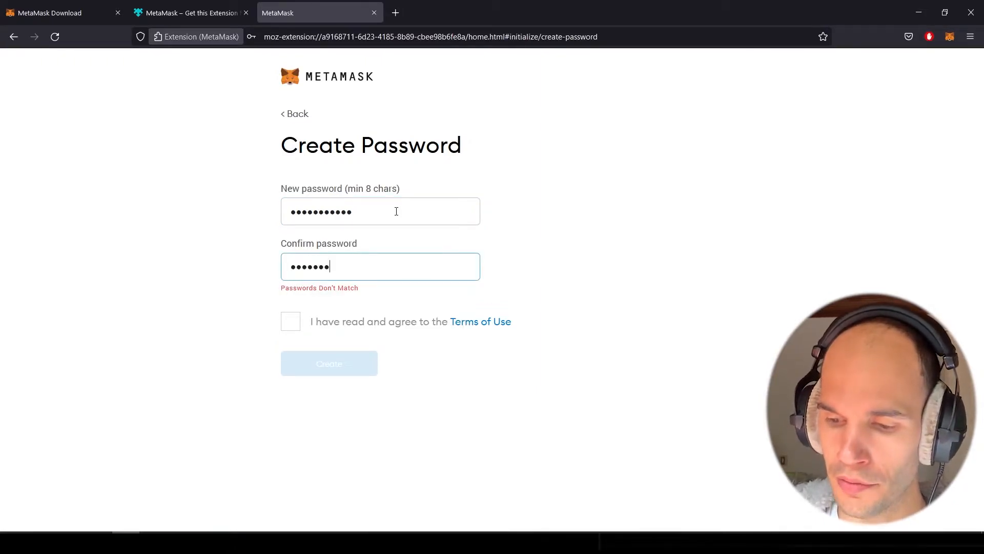
type("••")
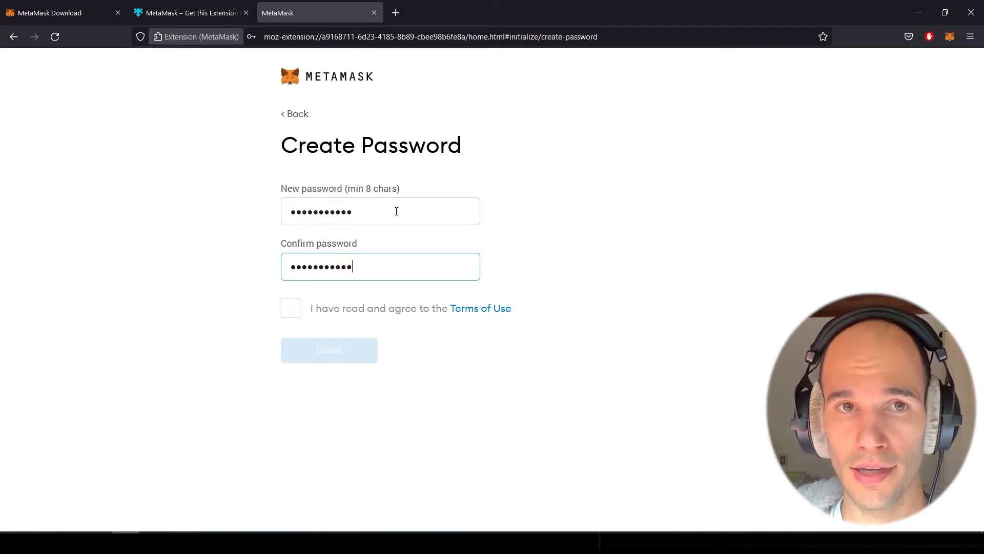
left_click(291, 309)
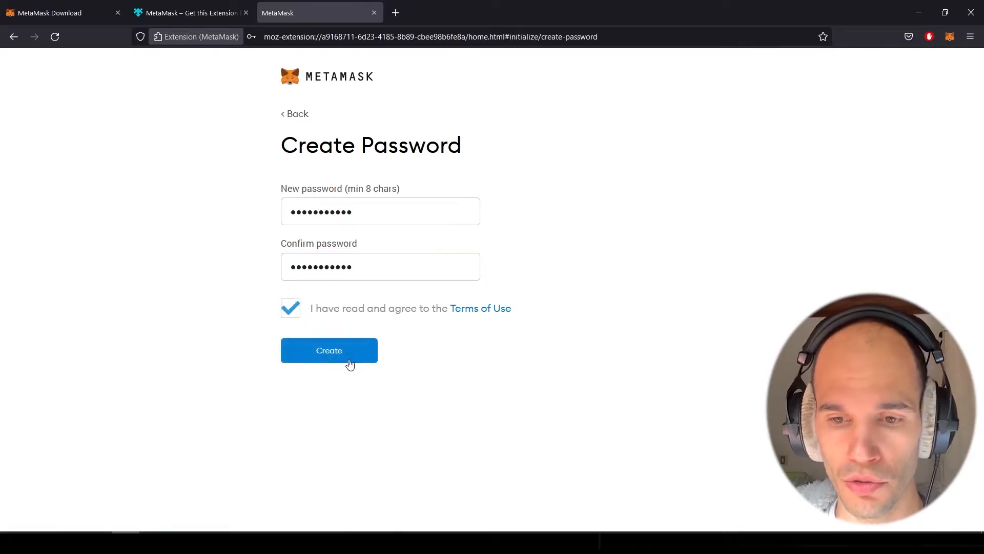
left_click(348, 361)
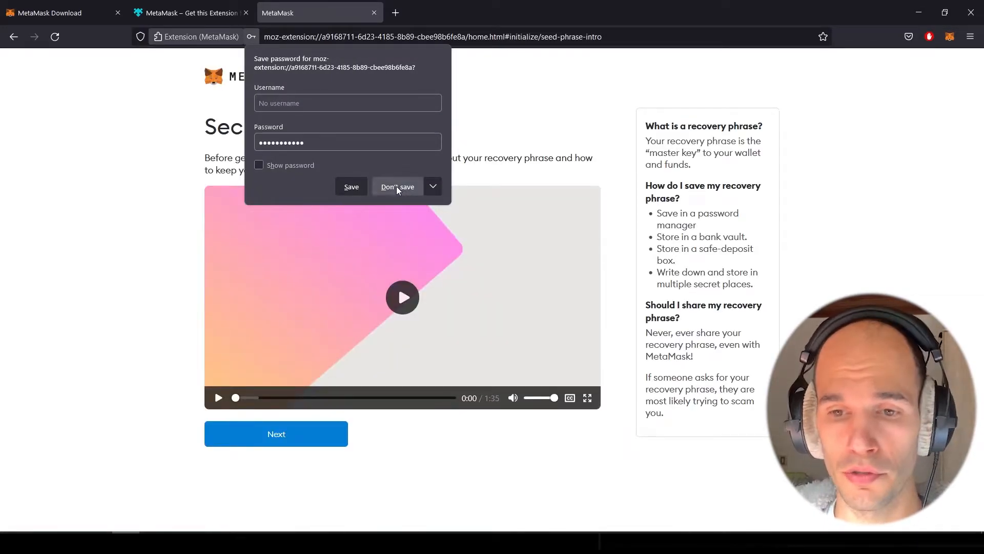
left_click(398, 187)
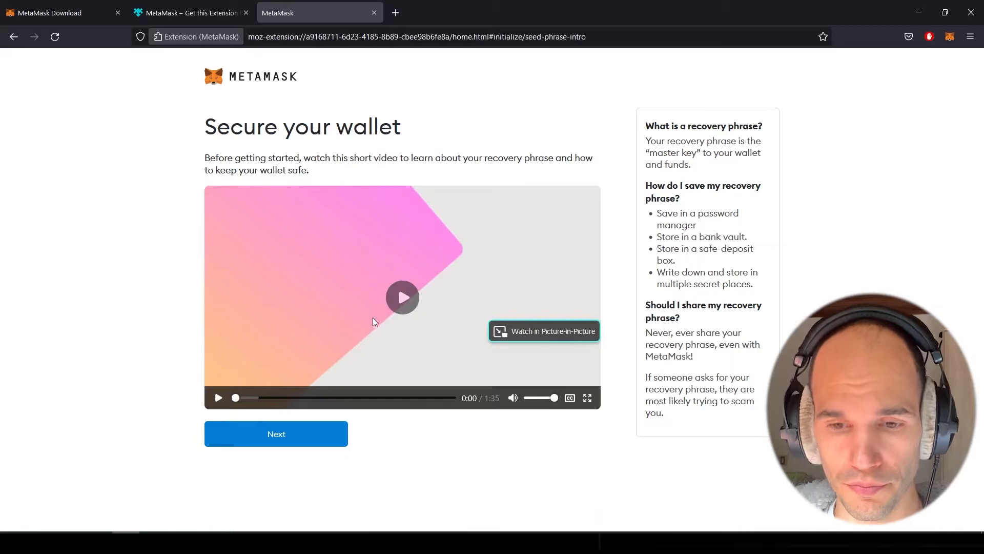
Step: Play part of the wallet security video, and reveal and select the secret backup phrase
left_click(401, 301)
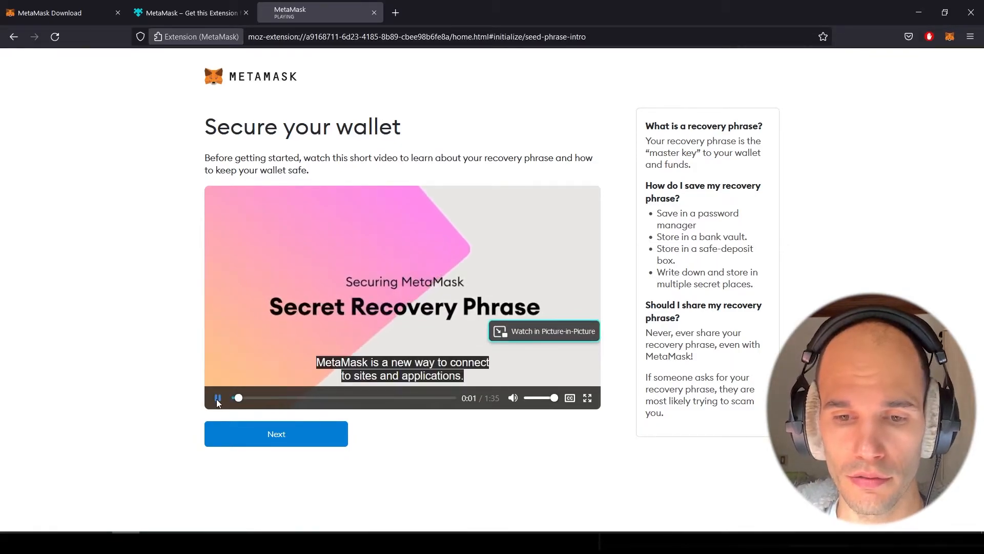
left_click_drag(238, 397, 383, 399)
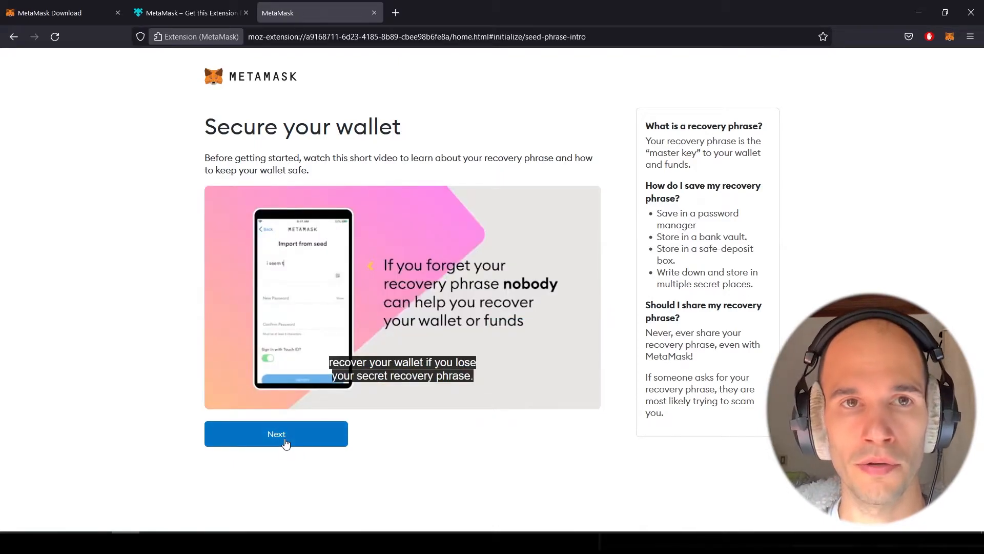
left_click(286, 444)
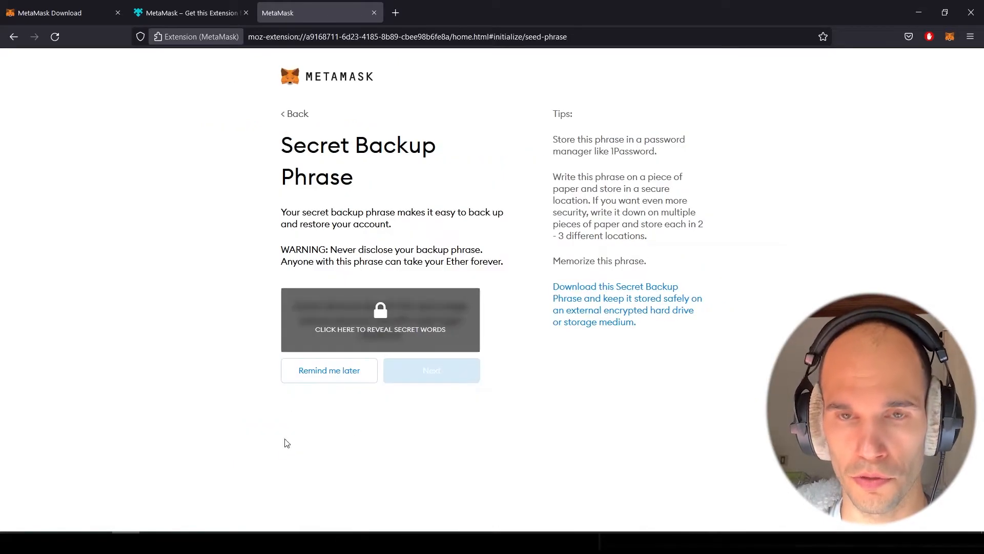
left_click(454, 324)
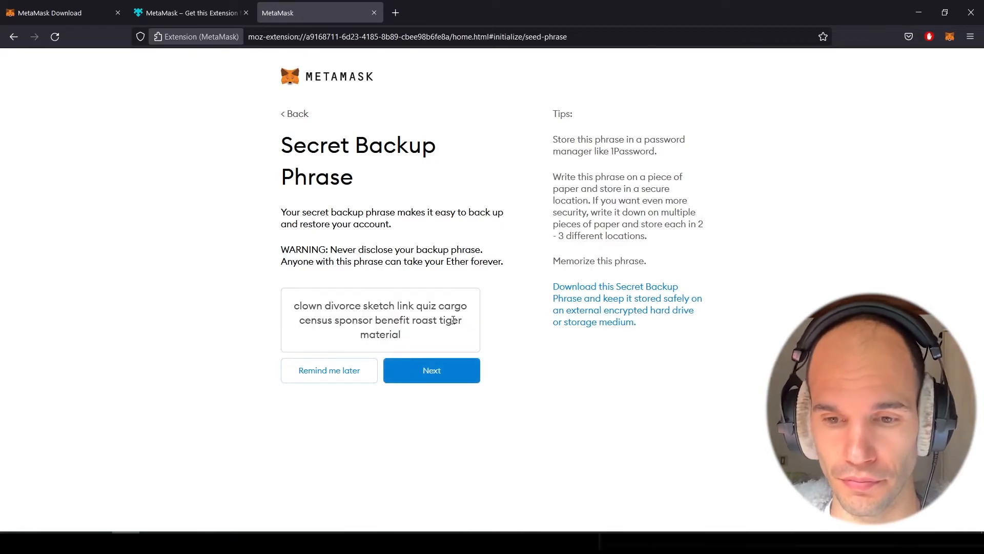
triple_click(416, 335)
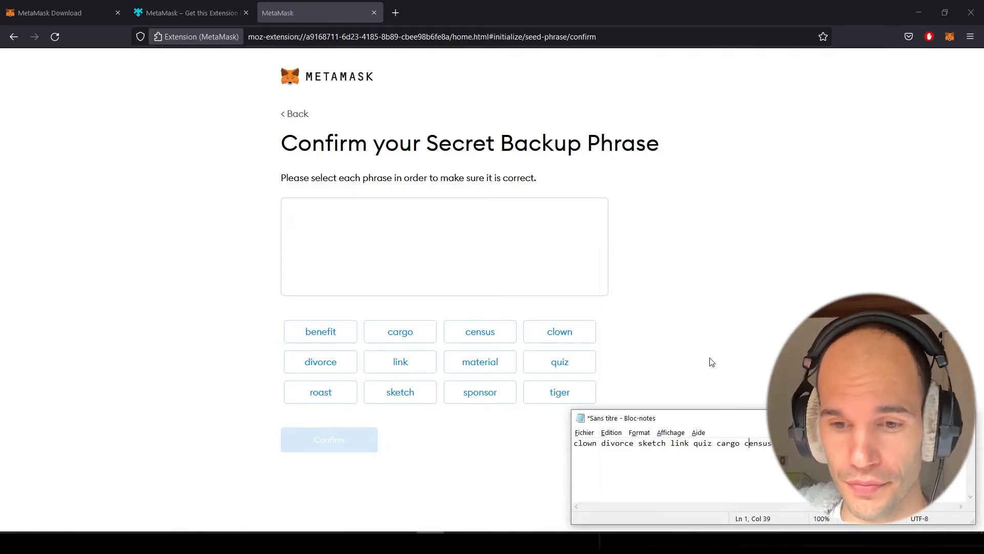
Step: Confirm the secret backup phrase by picking its words in the saved order, and finish the wallet setup
left_click(560, 332)
left_click(320, 362)
left_click(400, 392)
left_click(400, 362)
left_click(560, 362)
left_click(401, 332)
left_click(481, 331)
left_click(480, 393)
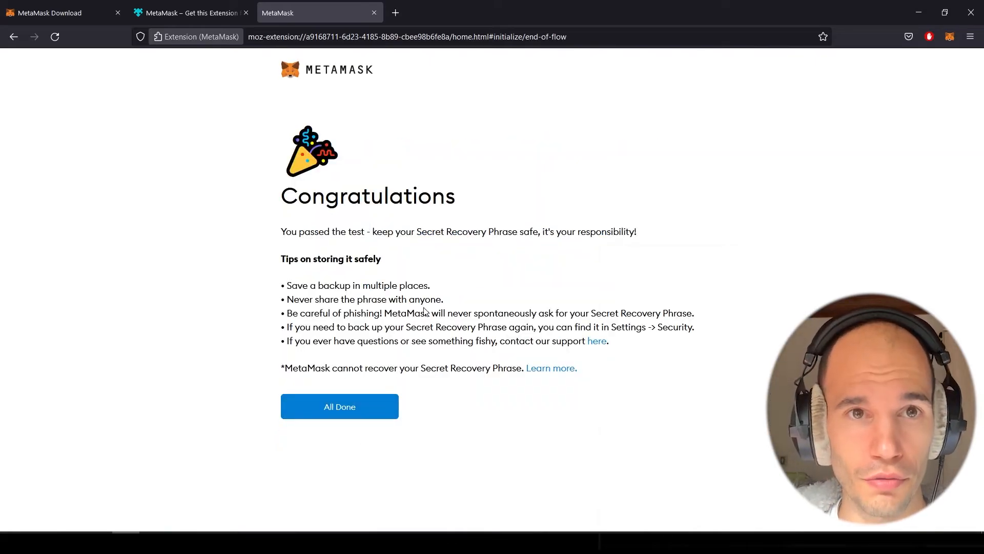
left_click(368, 413)
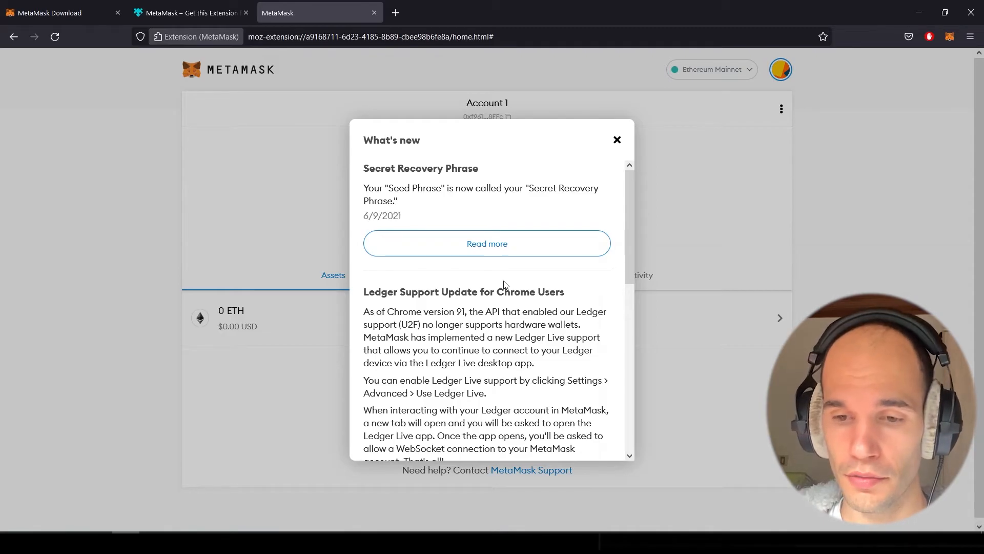
Step: Look through the What's new announcements and dismiss them to reach the wallet's account page
scroll(505, 284, "down", 5)
scroll(505, 284, "down", 1)
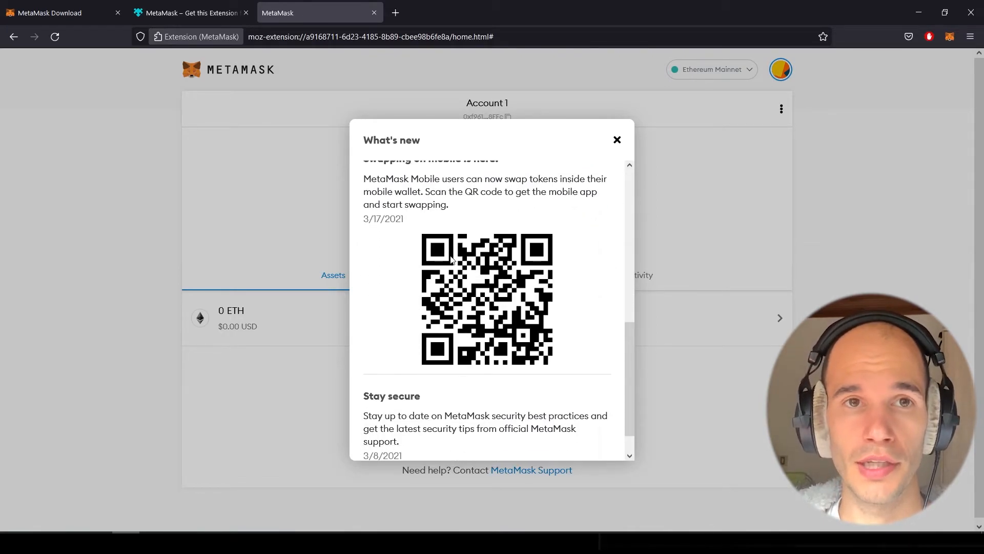
scroll(497, 298, "up", 5)
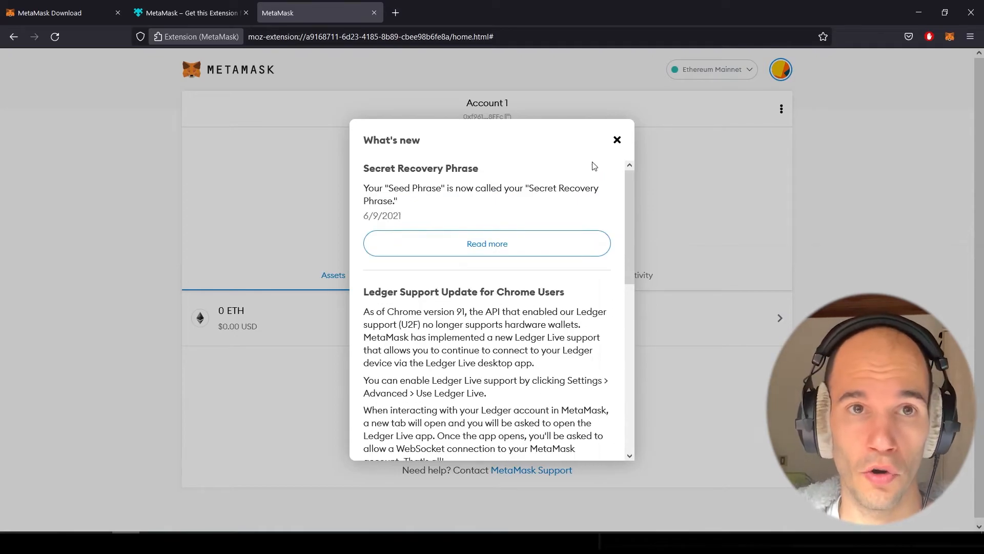
left_click(617, 140)
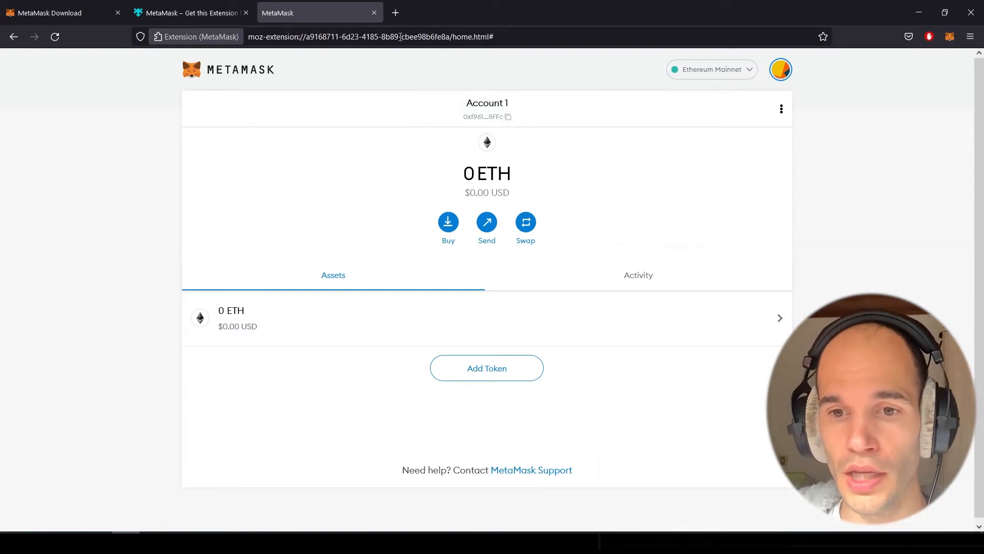
Step: Close the wallet and add-on pages, and open the wallet in the extension popup with its What's new notice dismissed
left_click(374, 12)
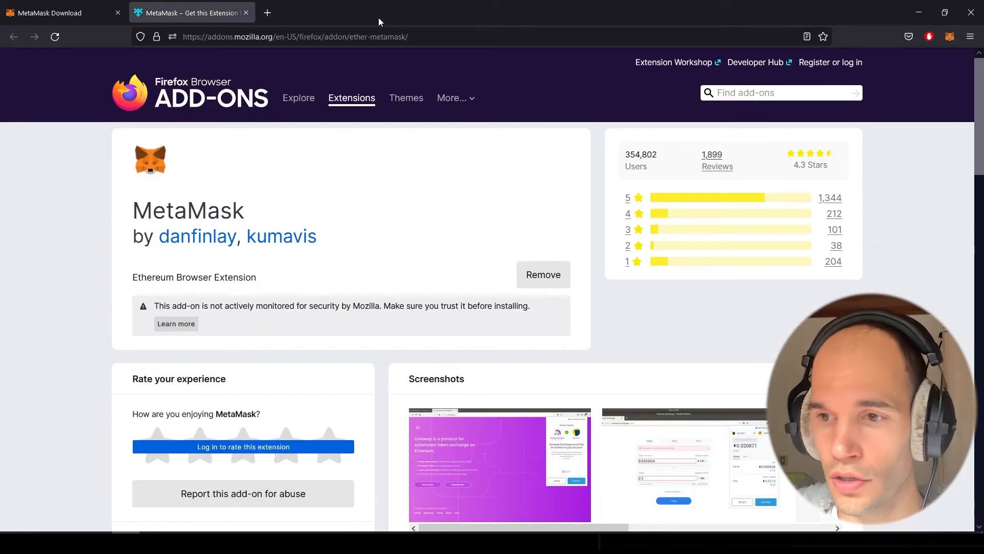
left_click(246, 12)
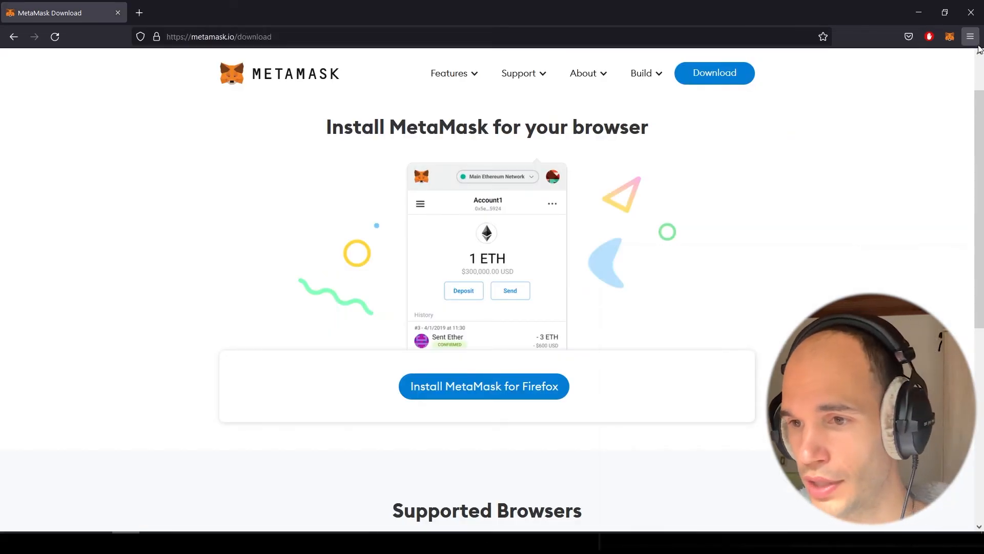
left_click(950, 37)
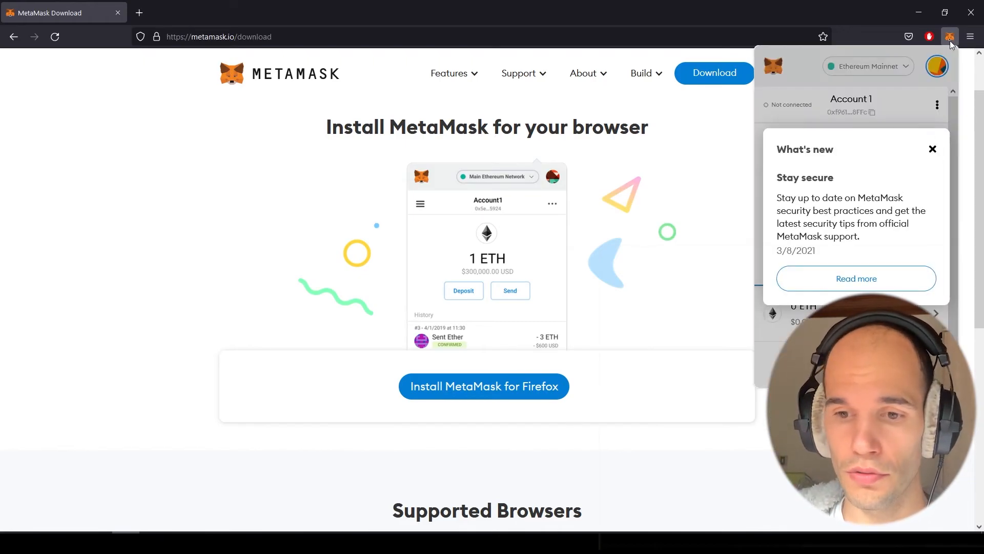
left_click(933, 149)
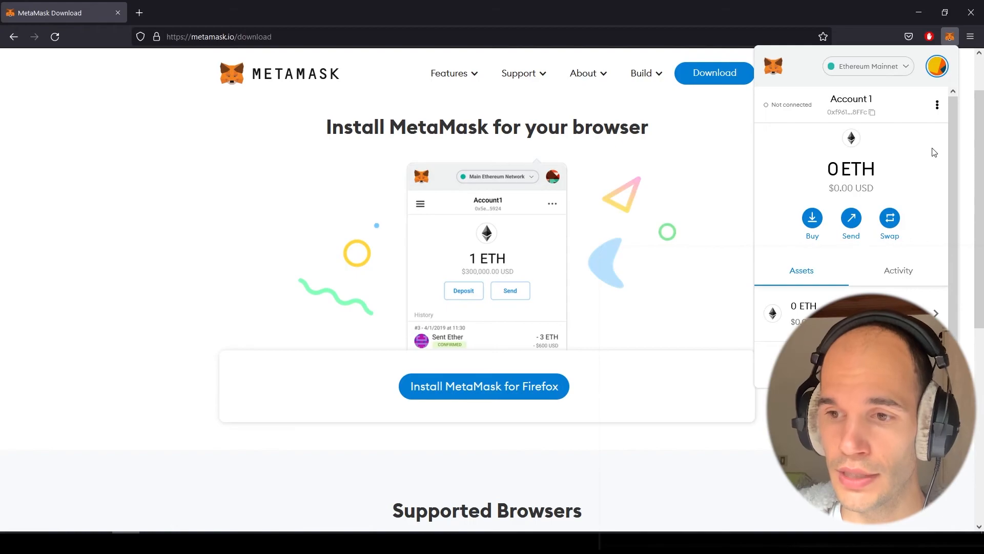